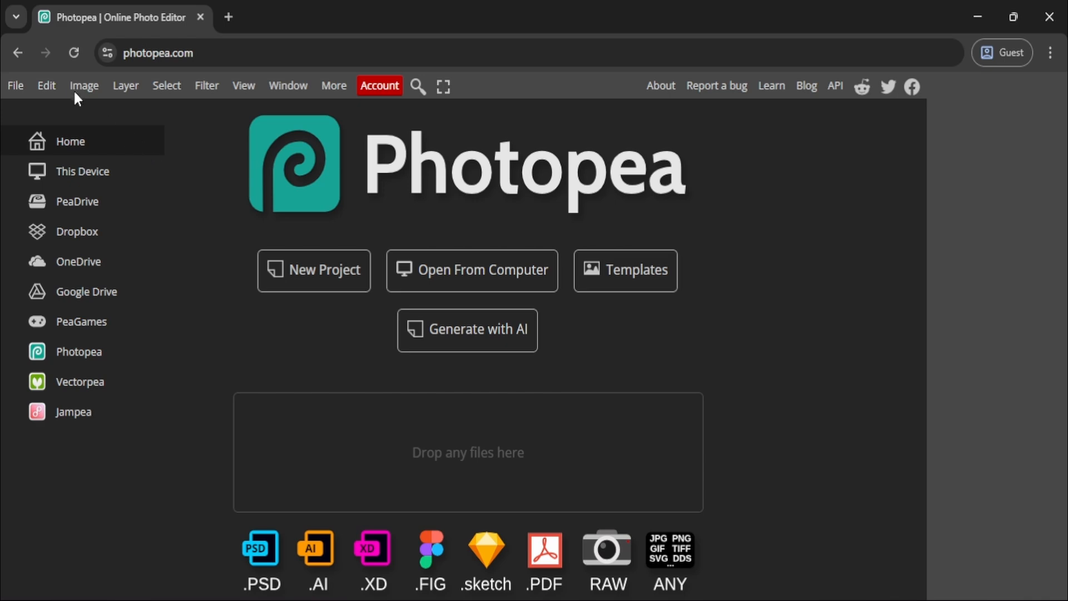
# Open the snowy mountain valley photo from the computer.
pyautogui.click(14, 85)
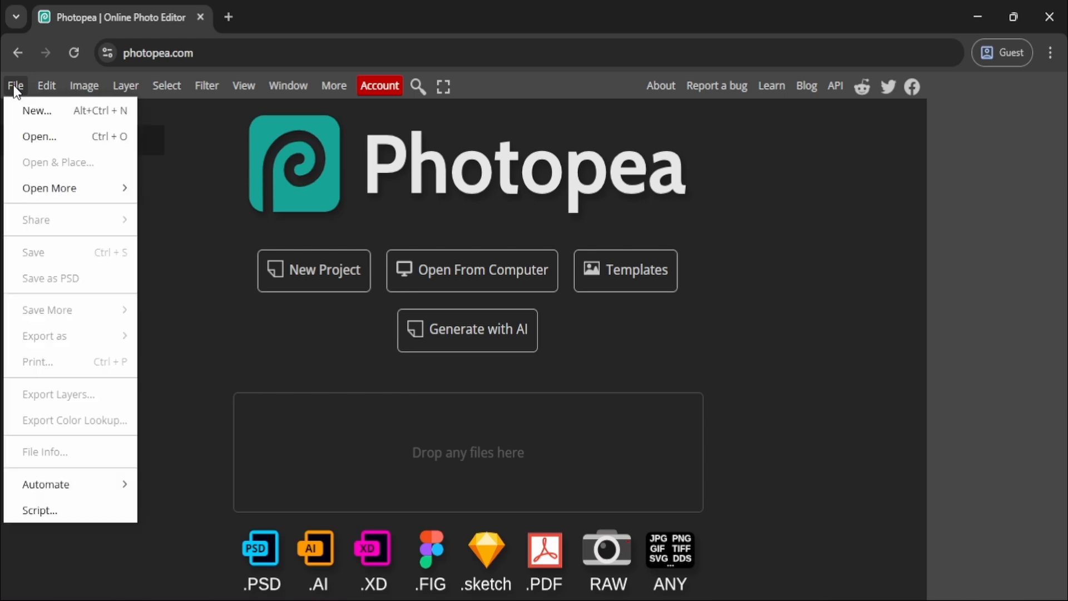
pyautogui.click(35, 124)
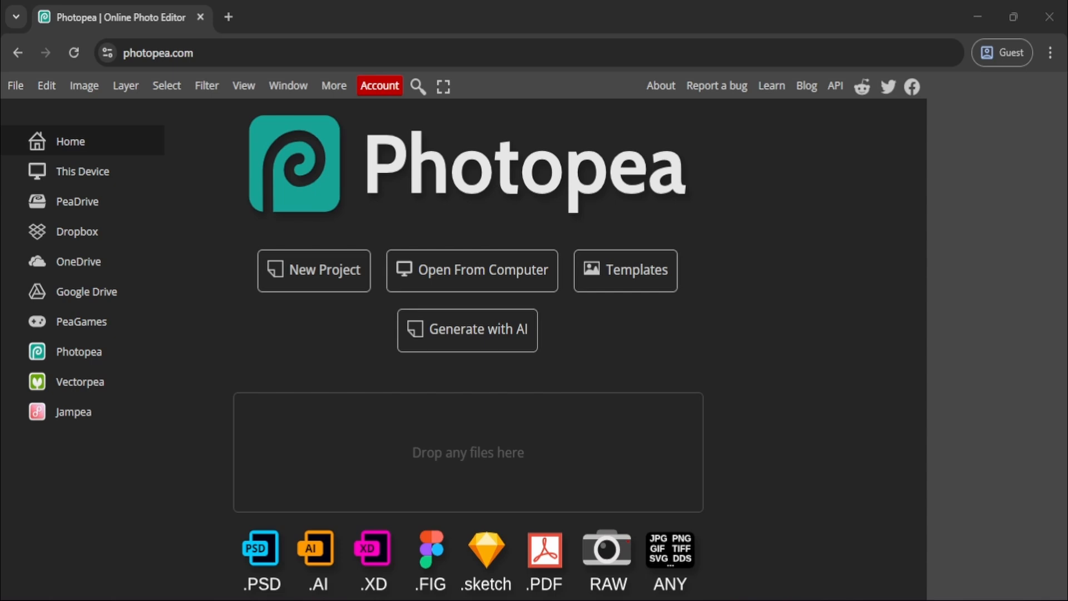
pyautogui.click(647, 535)
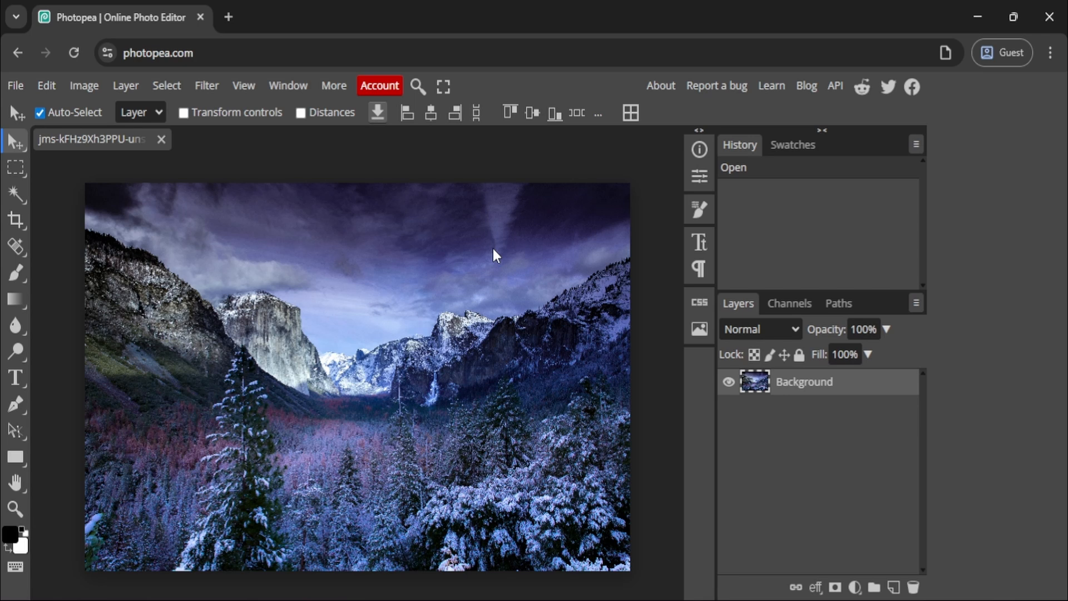
pyautogui.hotkey('ctrl', 'o')
# Crop a strip of sky off the upper edge of the photo with the Crop Tool.
pyautogui.click(21, 219)
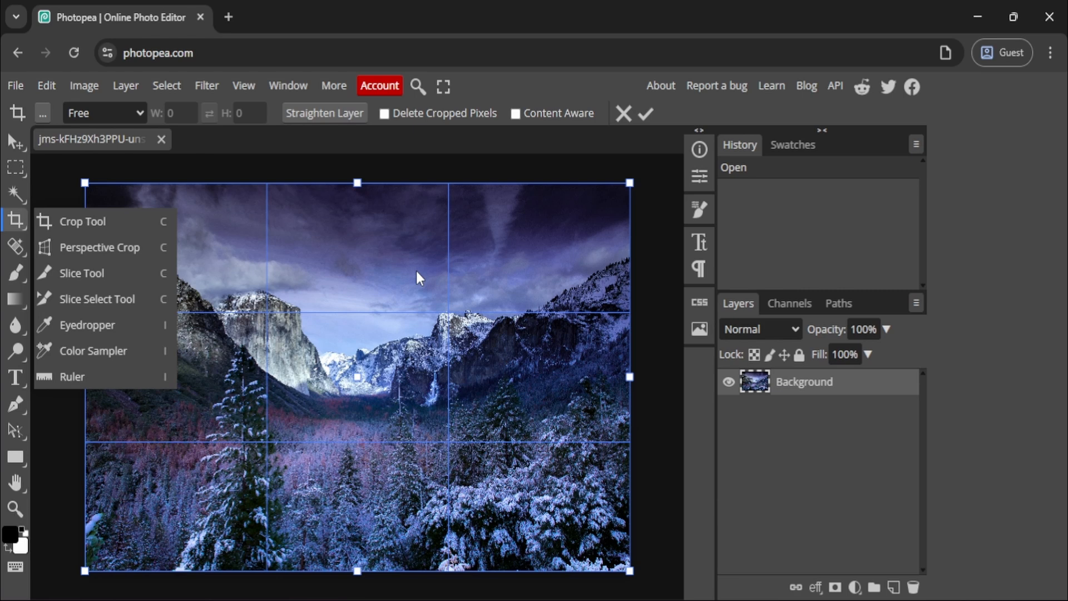
pyautogui.click(144, 217)
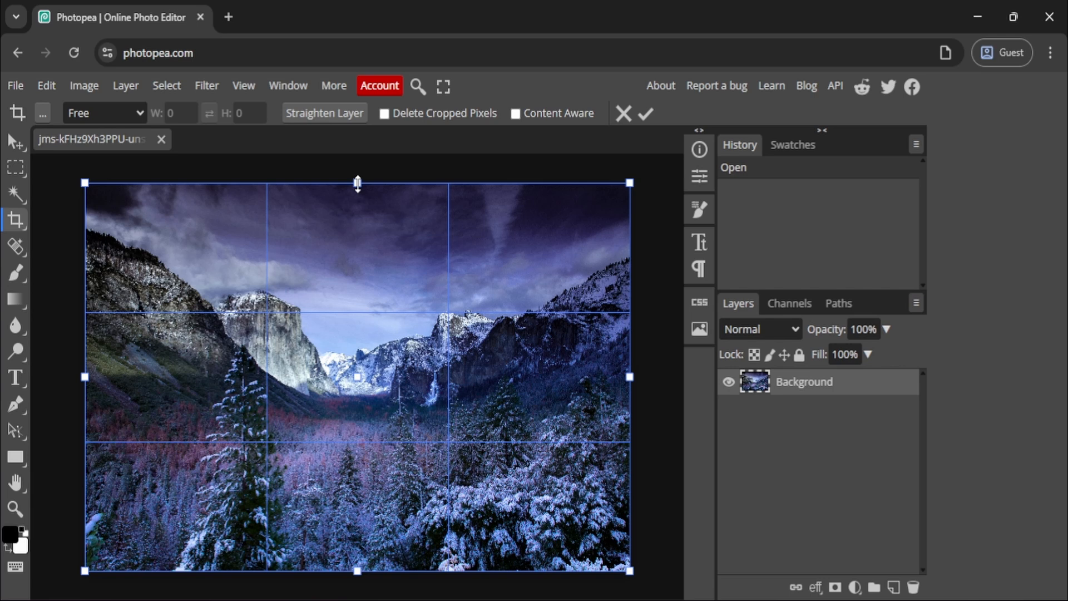
pyautogui.click(358, 185)
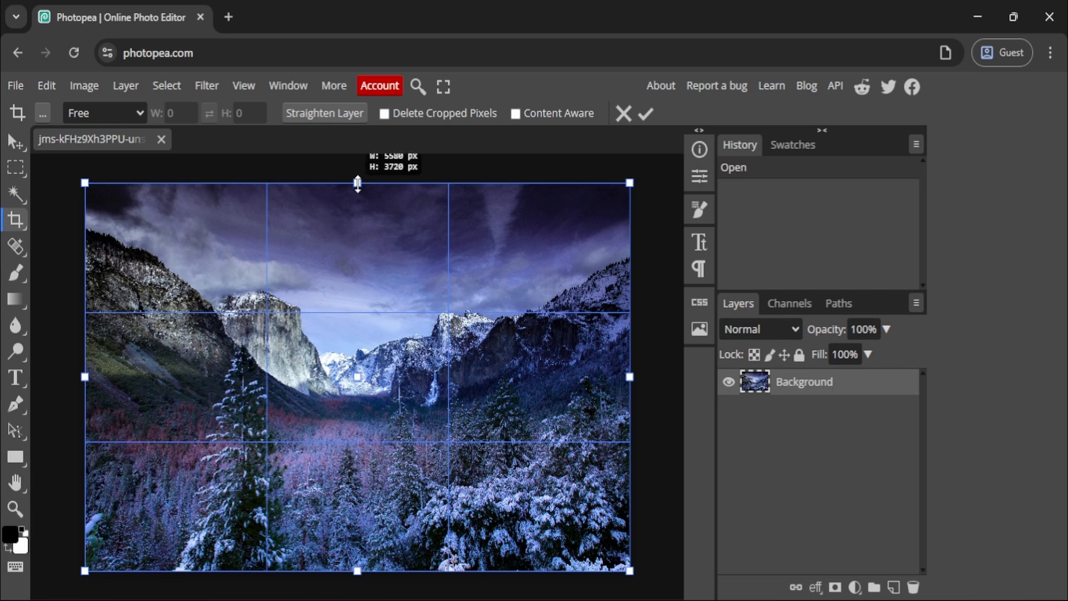
pyautogui.moveTo(358, 184); pyautogui.dragTo(356, 226)
pyautogui.press('Return')
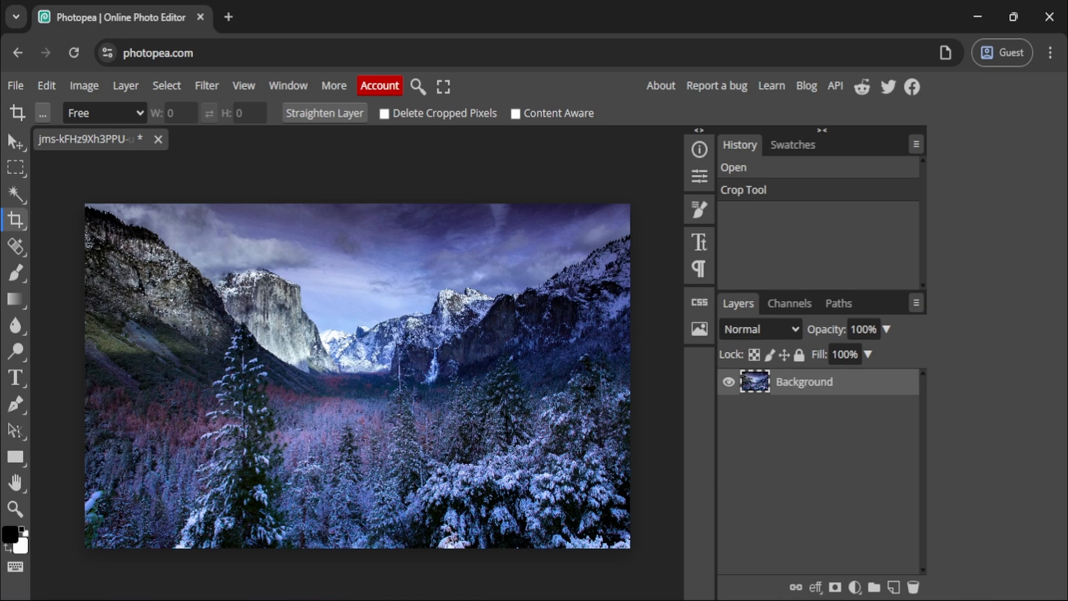
pyautogui.press('v')
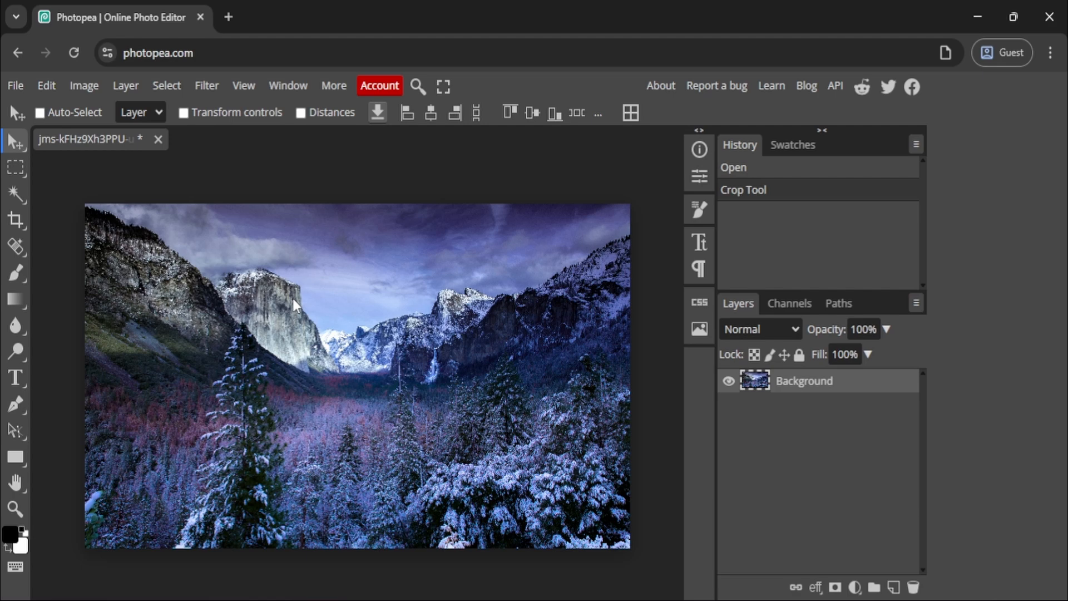
pyautogui.moveTo(295, 304)
pyautogui.mouseDown()
pyautogui.moveTo(415, 311)
pyautogui.moveTo(239, 272)
pyautogui.moveTo(297, 389)
pyautogui.moveTo(370, 367)
pyautogui.moveTo(356, 334)
pyautogui.moveTo(275, 293)
pyautogui.moveTo(278, 304)
pyautogui.moveTo(317, 315)
pyautogui.moveTo(285, 302)
pyautogui.moveTo(298, 303)
pyautogui.moveTo(303, 286)
pyautogui.mouseUp()
# Activate the Type Tool and look through its size setting and the list of available fonts.
pyautogui.press('t')
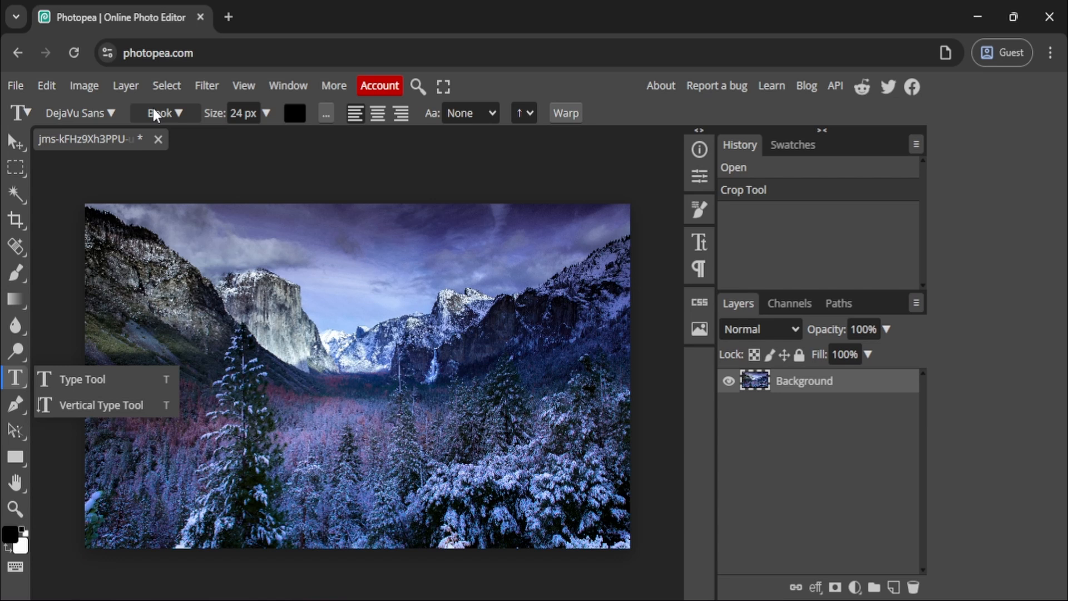
pyautogui.click(234, 113)
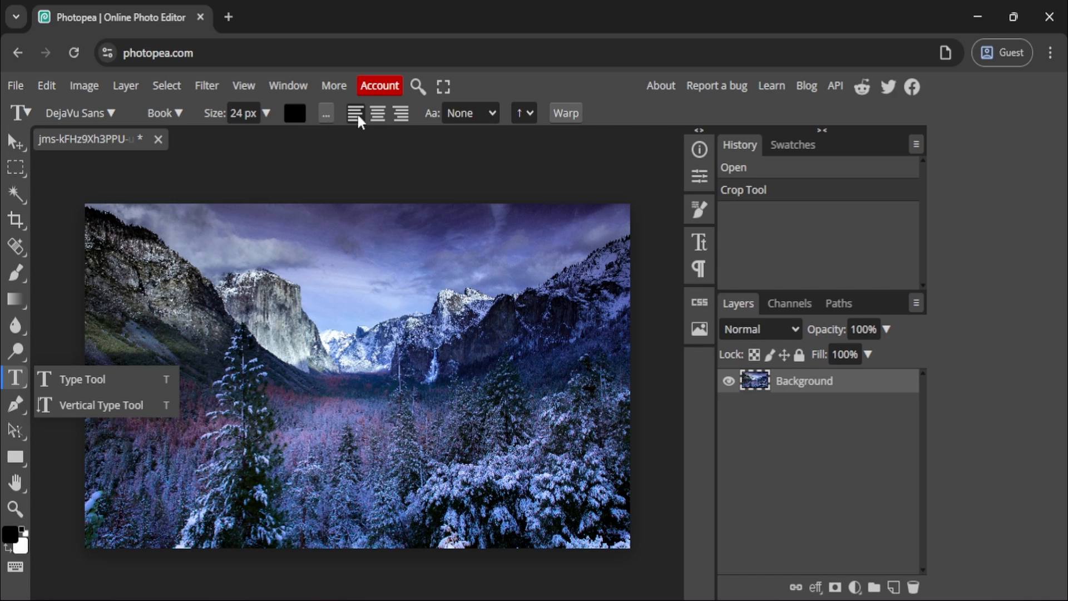
pyautogui.click(48, 114)
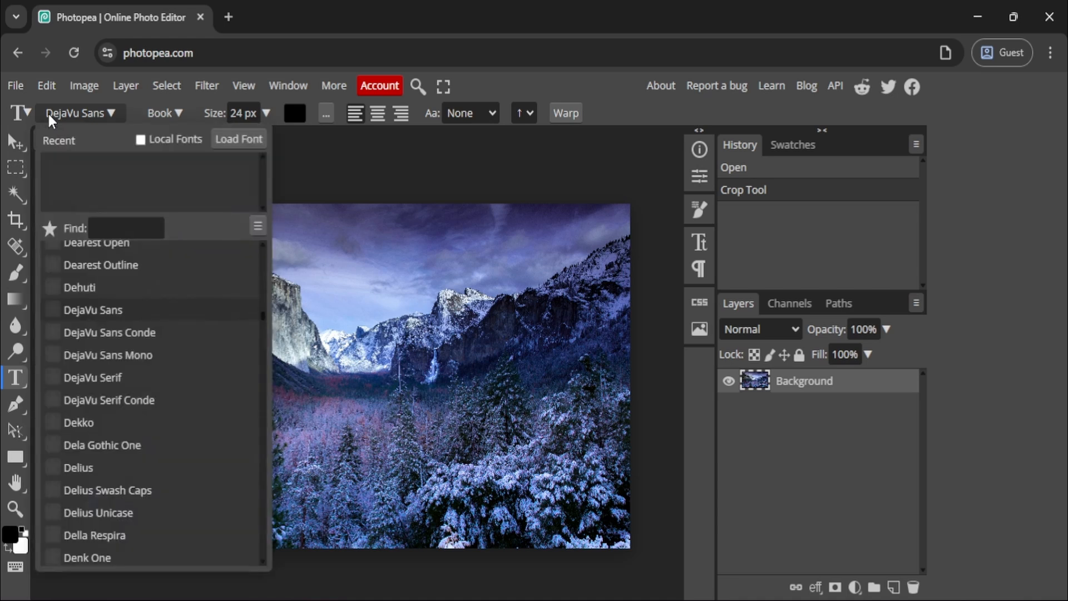
pyautogui.click(49, 115)
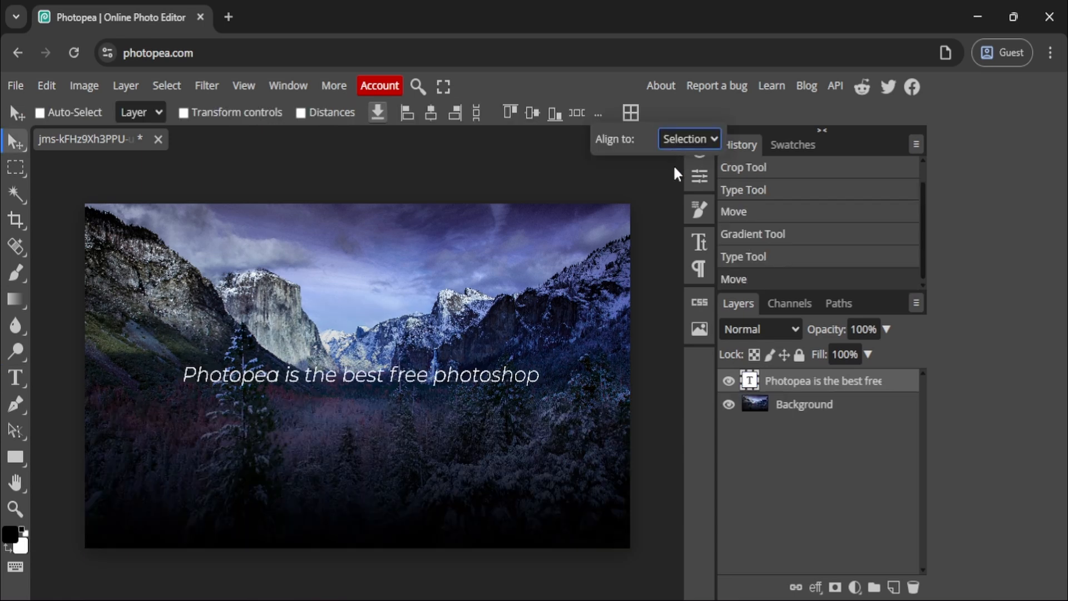
# Center the "Photopea is the best free photoshop" text layer horizontally and vertically on the canvas.
pyautogui.click(680, 183)
pyautogui.click(431, 113)
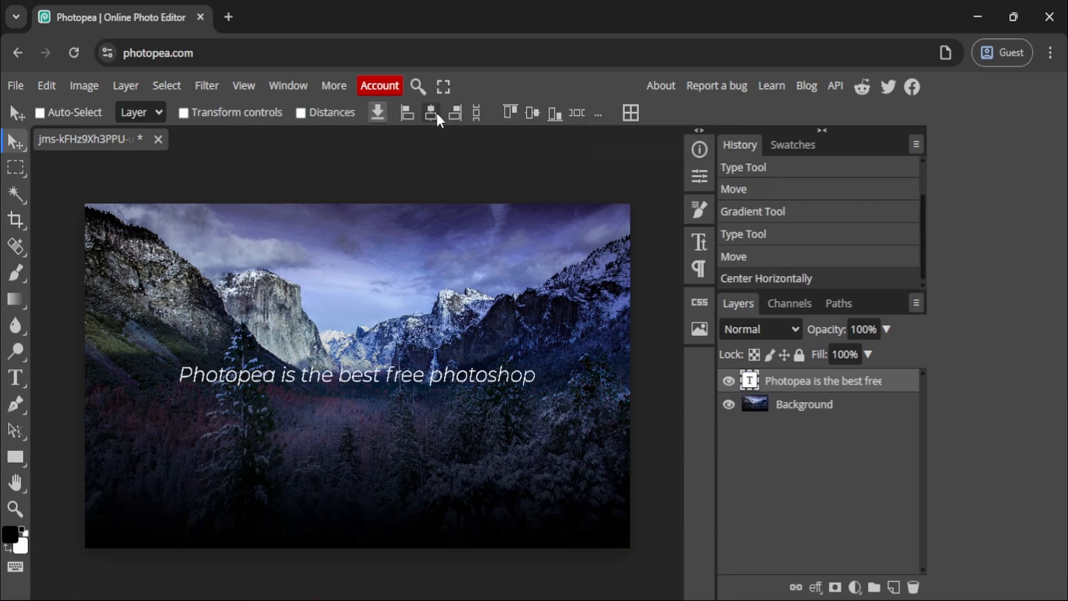
pyautogui.click(531, 114)
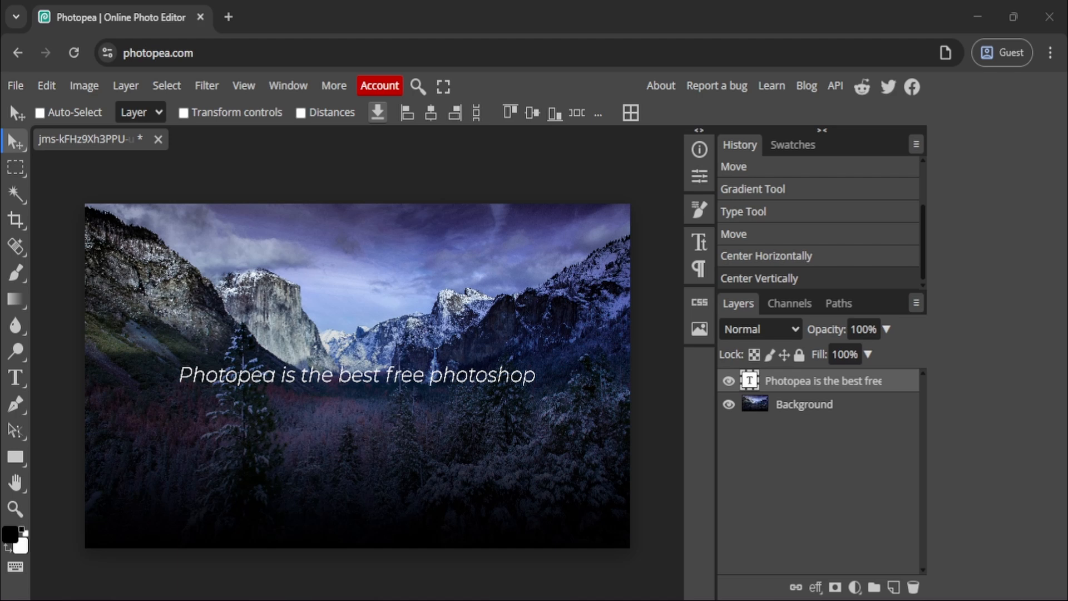
# Hide the text layer and show it again, and try out changing its stacking order relative to the background.
pyautogui.click(728, 381)
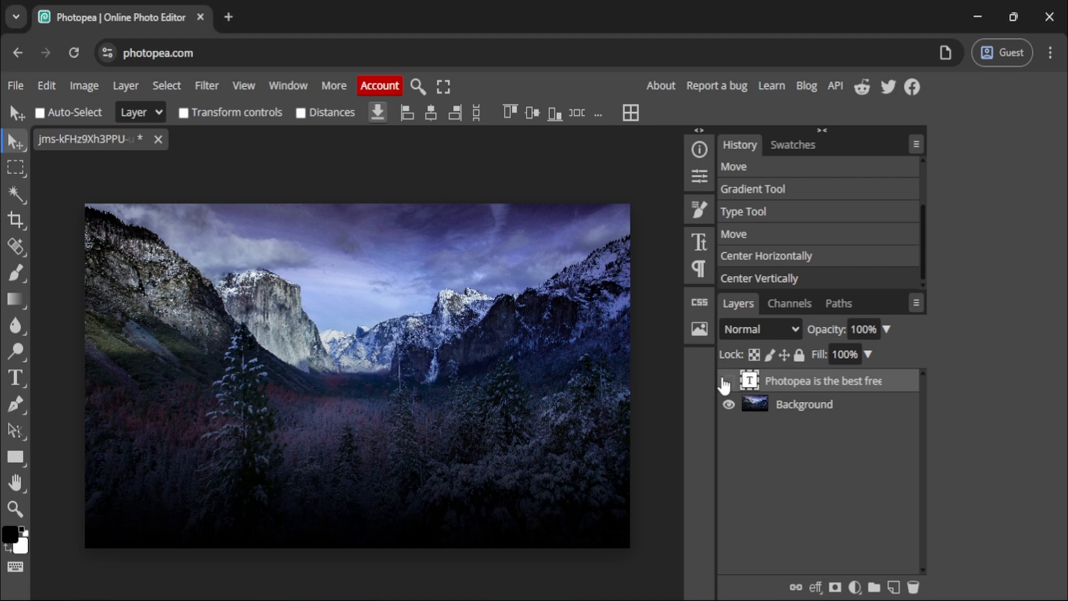
pyautogui.click(726, 381)
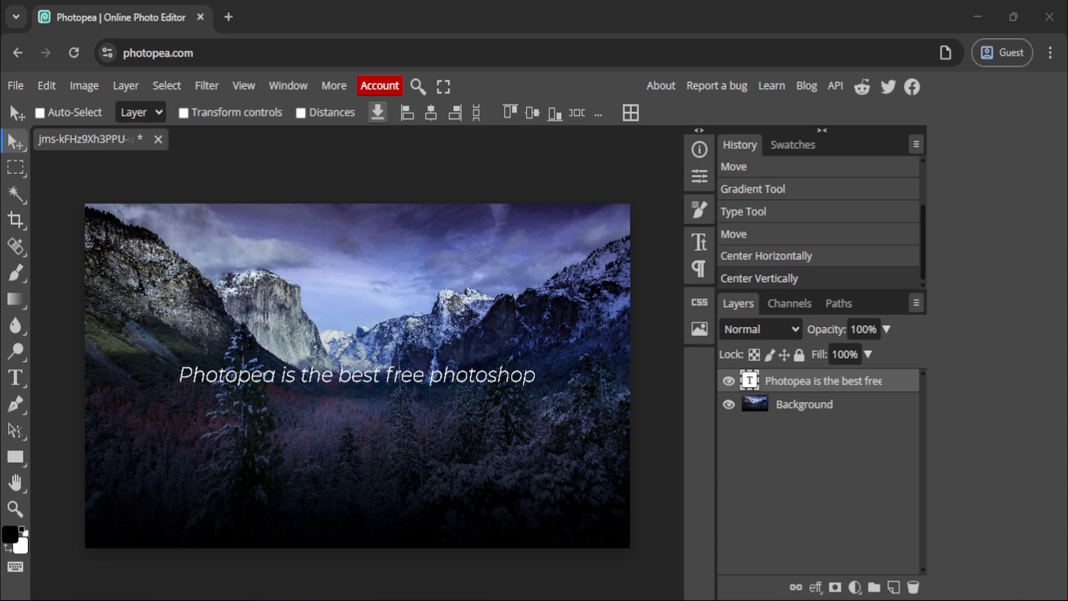
pyautogui.moveTo(834, 394); pyautogui.dragTo(815, 379)
# Duplicate the text layer and move the copy just below the original line of text.
pyautogui.rightClick(880, 385)
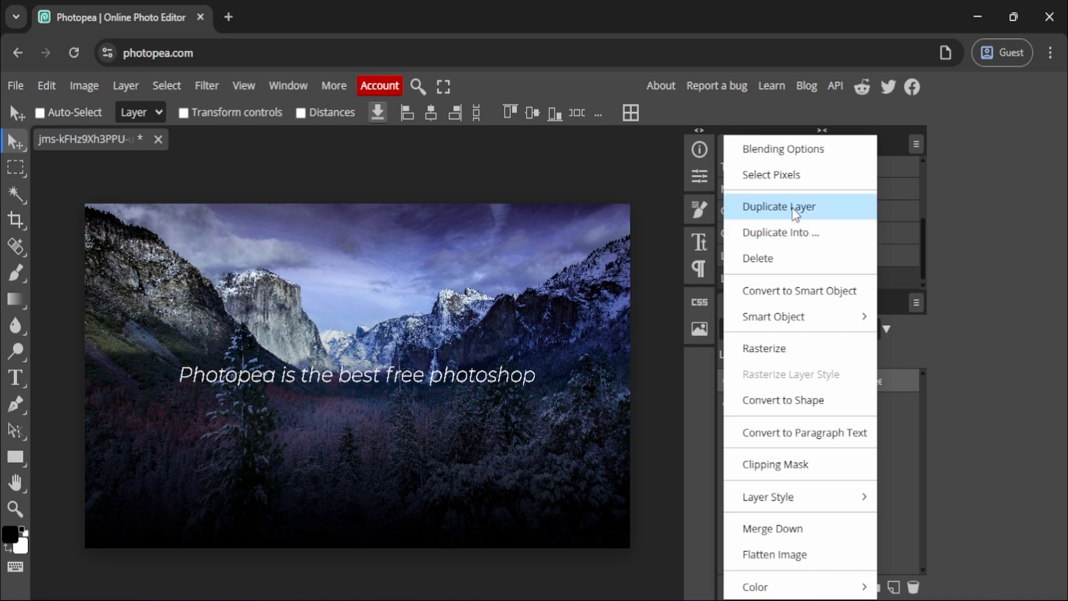
pyautogui.click(796, 209)
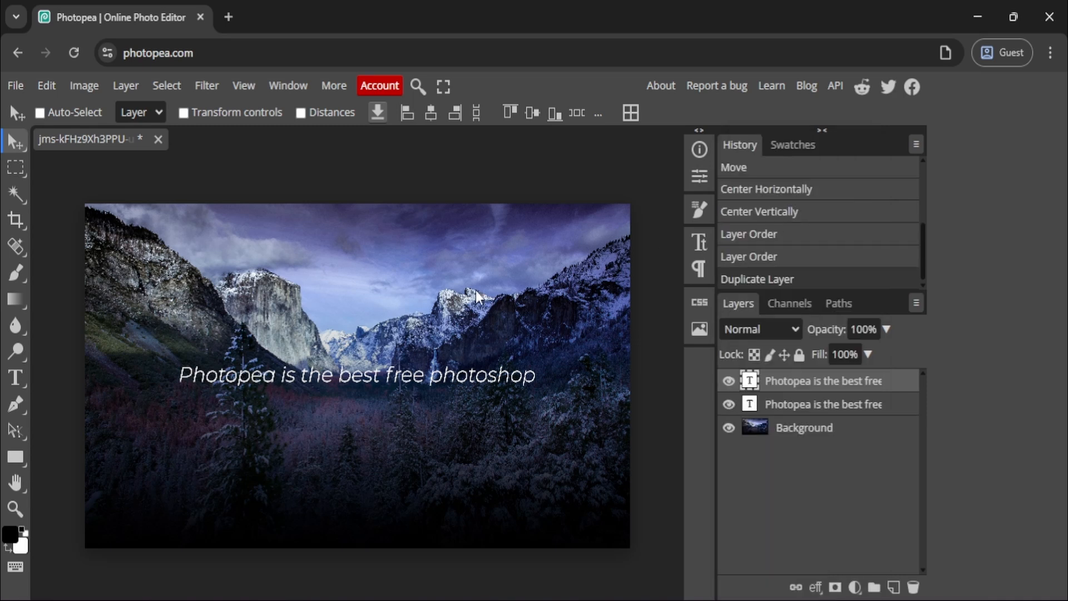
pyautogui.moveTo(347, 387); pyautogui.dragTo(344, 409)
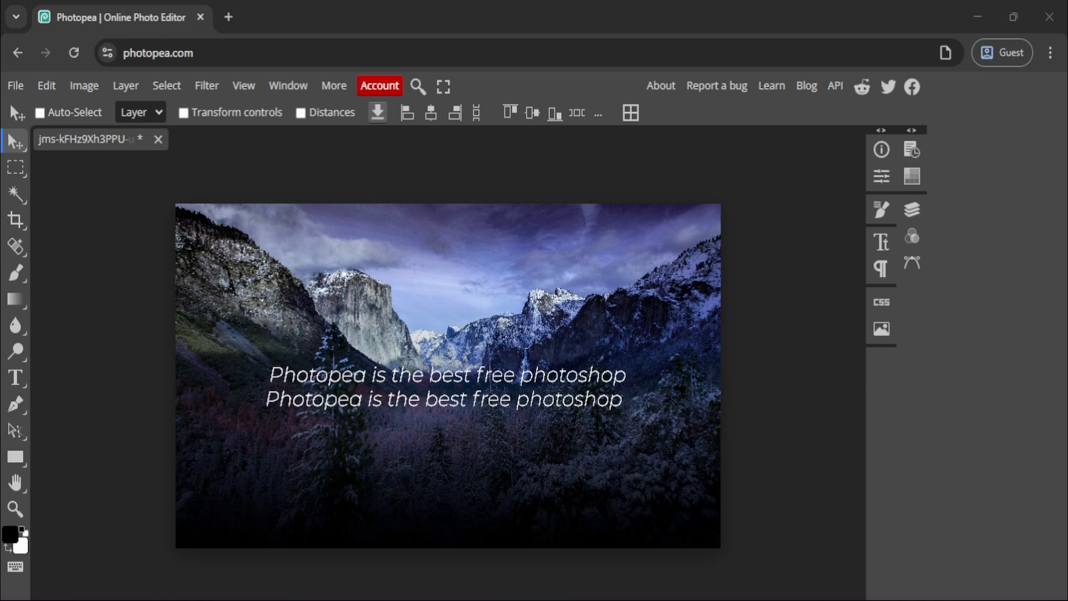
# Start exporting the design as a PNG and check its width and height settings.
pyautogui.click(16, 85)
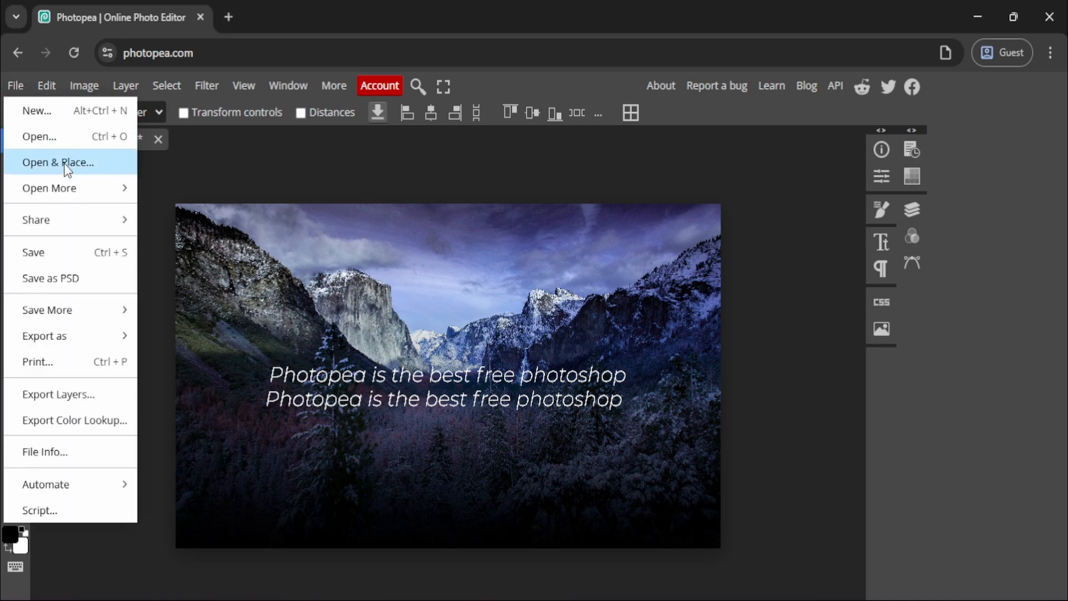
pyautogui.moveTo(78, 340)
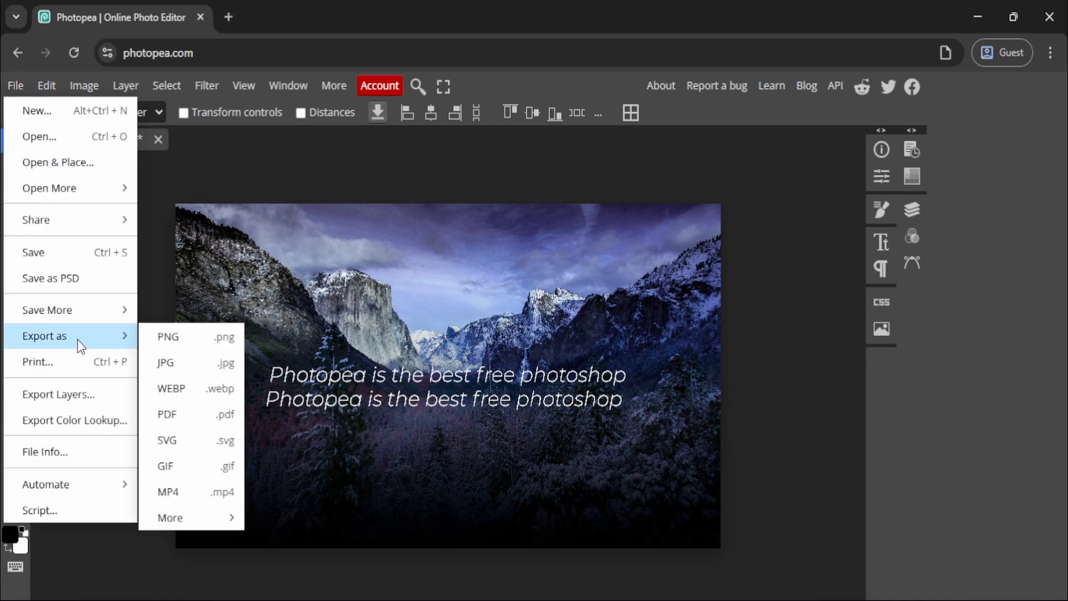
pyautogui.click(177, 337)
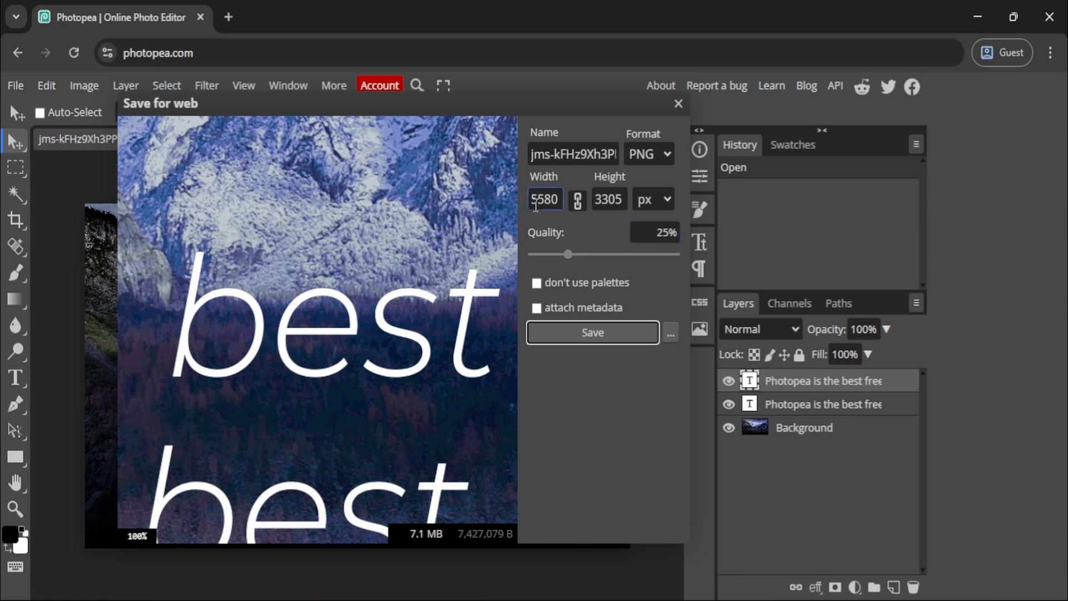
pyautogui.click(543, 199)
pyautogui.click(600, 196)
# Name the export "photopea flyer", keep PNG as the format and save the file.
pyautogui.click(590, 154)
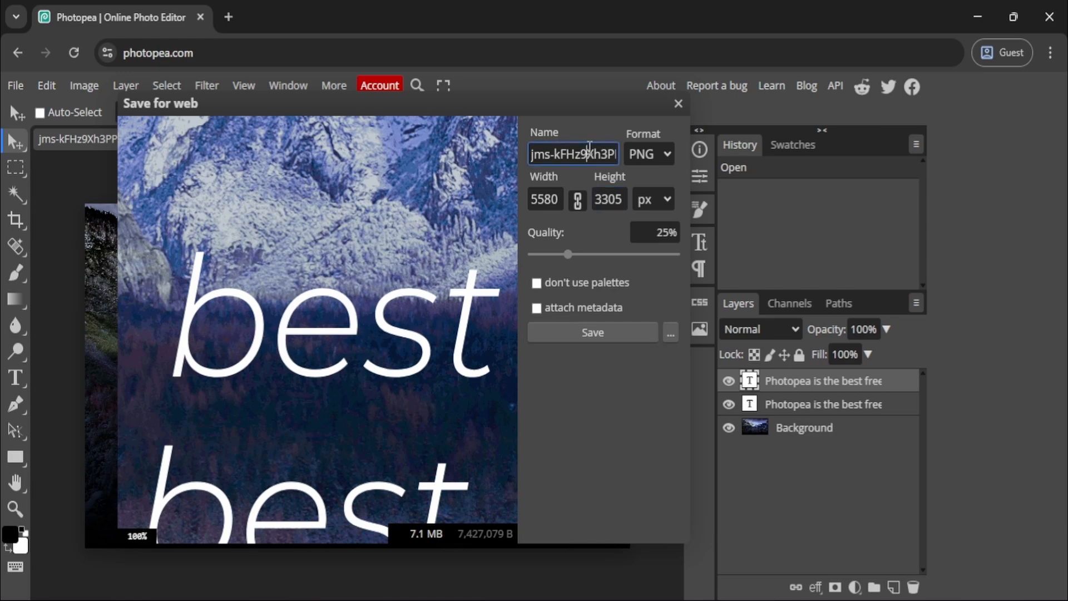
pyautogui.doubleClick(589, 153)
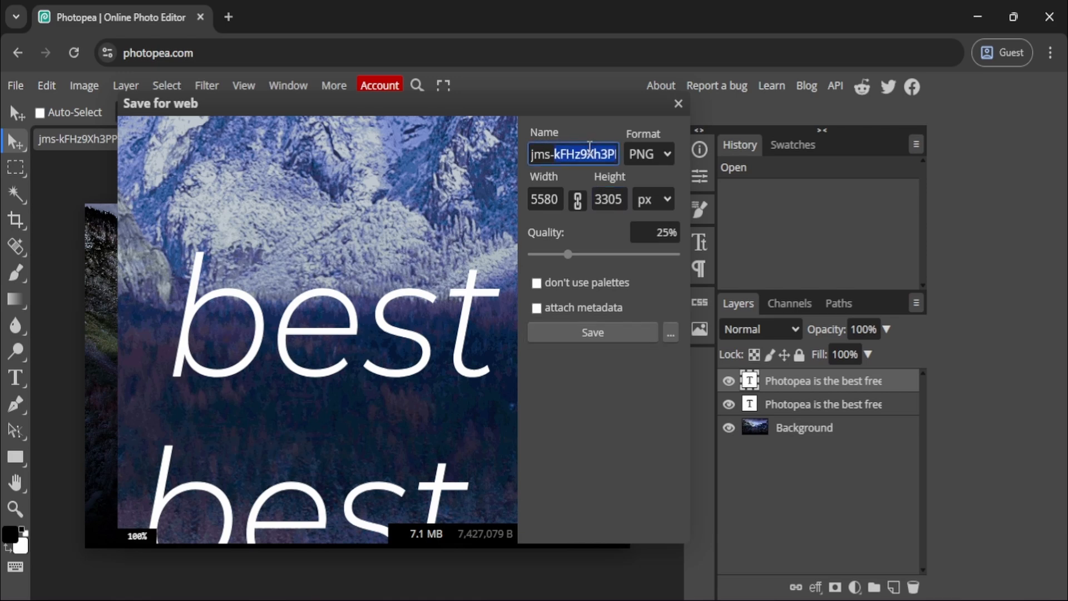
pyautogui.hotkey('ctrl', 'a')
pyautogui.press('BackSpace')
pyautogui.write('photopea flyer')
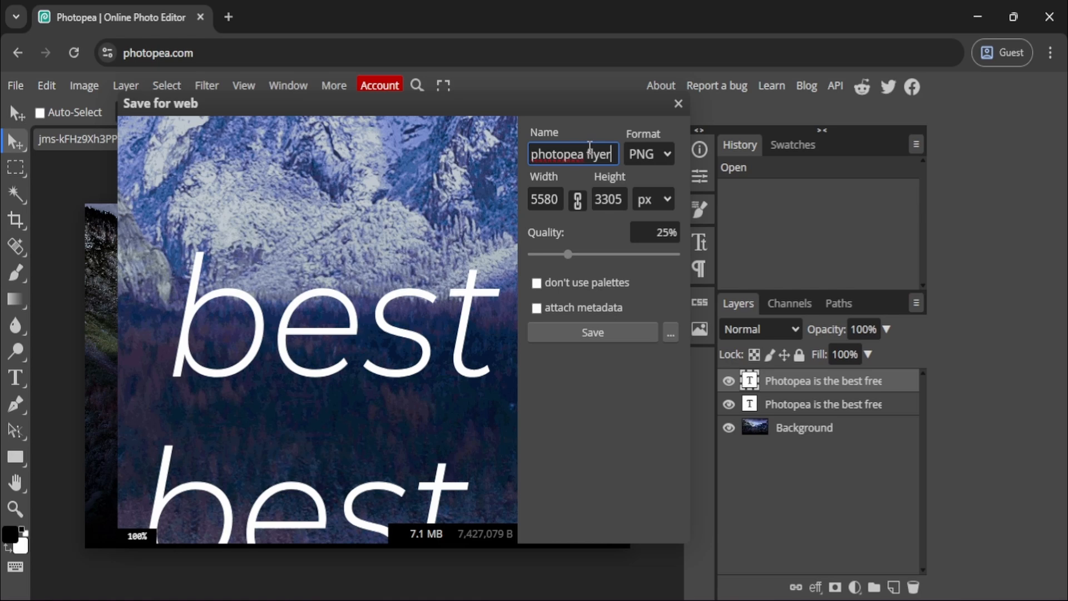
pyautogui.click(661, 155)
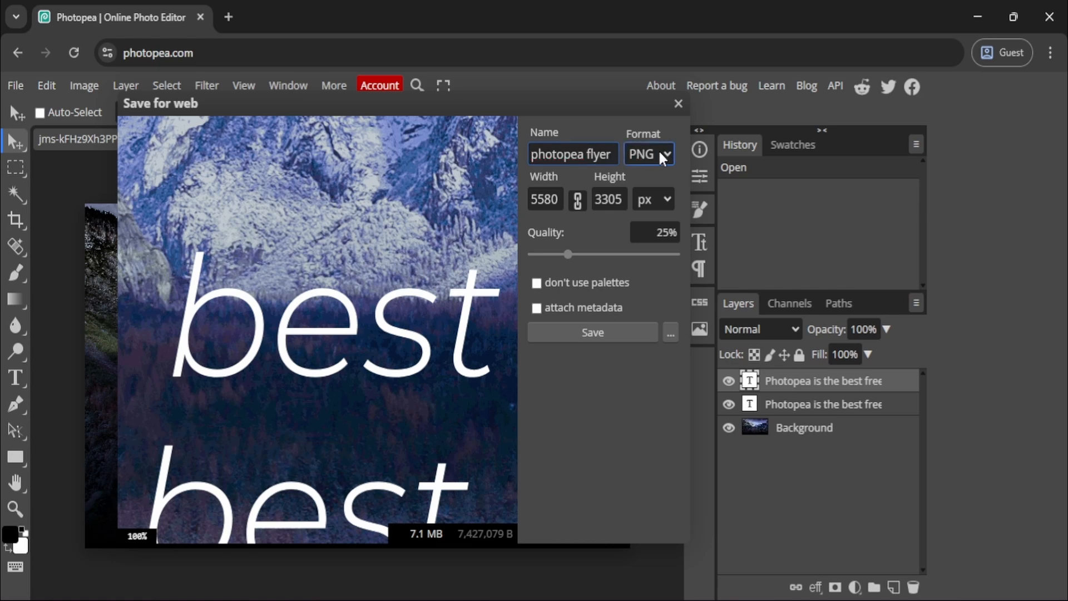
pyautogui.click(635, 332)
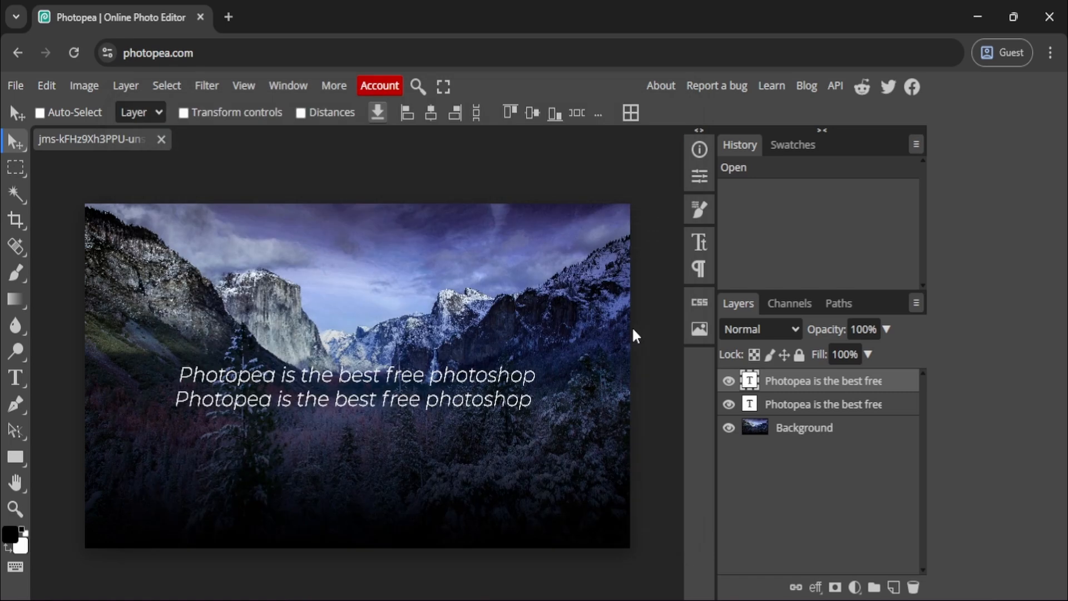